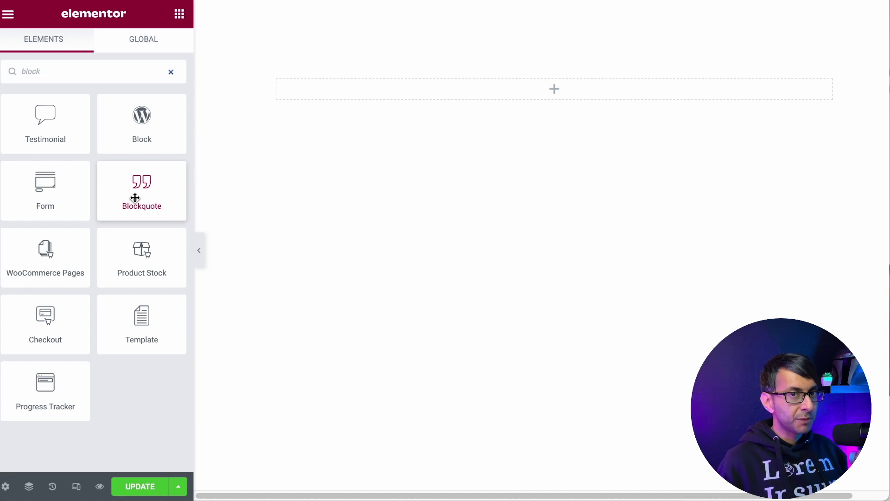
Drag the Blockquote widget from the Elements panel into the empty drop zone.
{"action": "left_click_drag", "start_coordinate": [135, 198], "coordinate": [390, 92]}
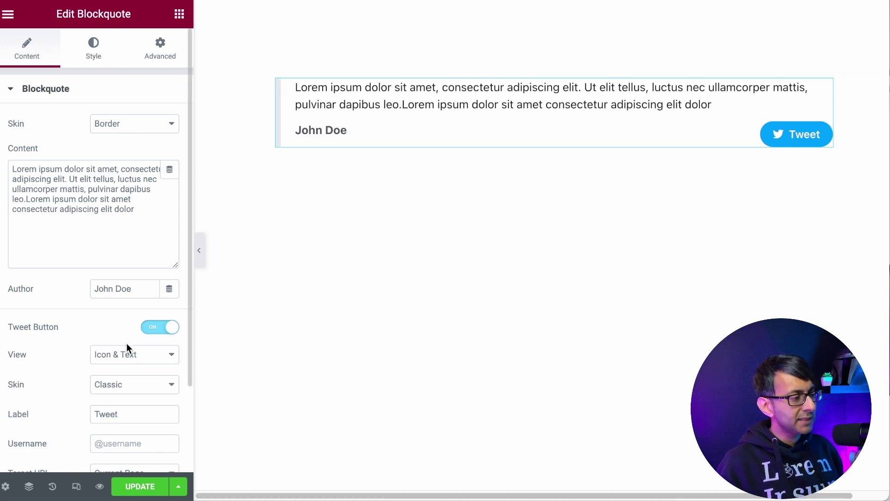
After trying Boxed and Clean, apply the Quotation skin and switch the Tweet Button off.
{"action": "left_click", "coordinate": [133, 123]}
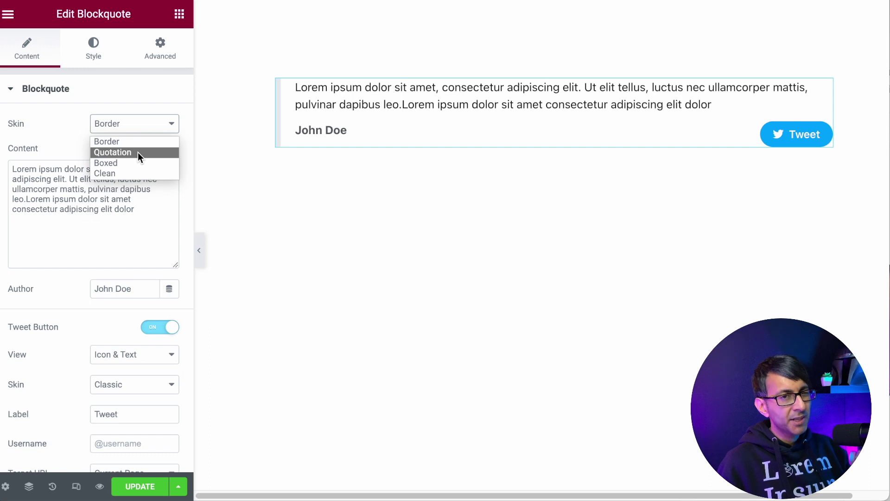
{"action": "left_click", "coordinate": [138, 161]}
{"action": "left_click", "coordinate": [151, 132]}
{"action": "left_click", "coordinate": [135, 173]}
{"action": "left_click", "coordinate": [149, 131]}
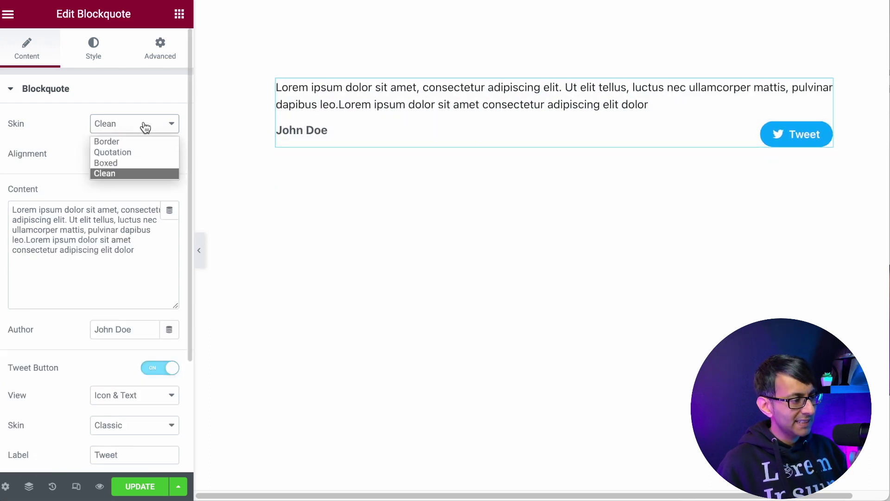
{"action": "left_click", "coordinate": [138, 154]}
{"action": "left_click", "coordinate": [154, 371]}
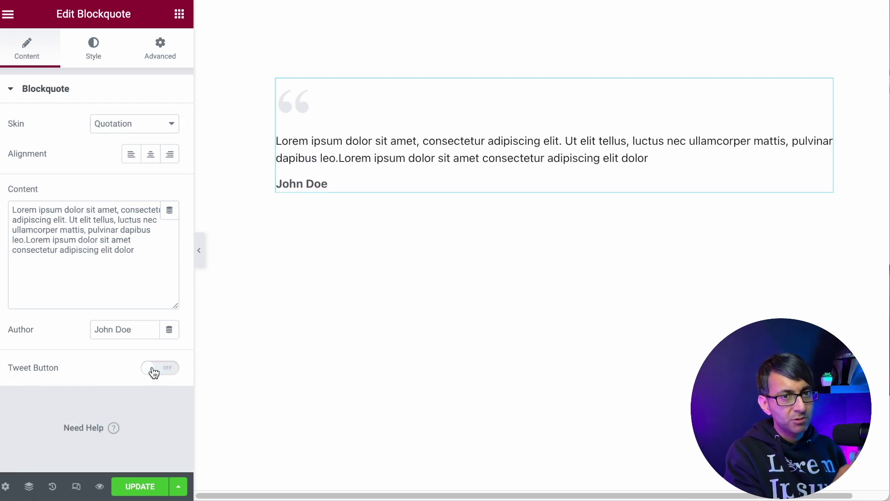
{"action": "left_click", "coordinate": [99, 63]}
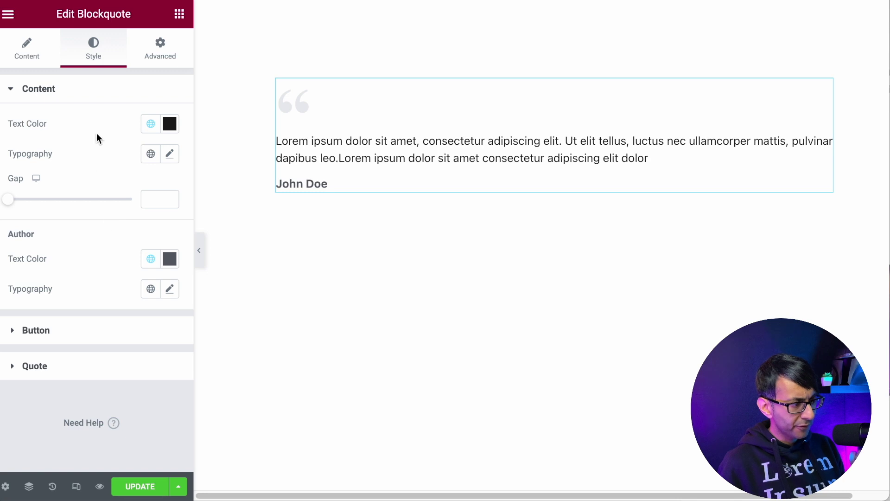
Set the Content Typography font family of the quote text to Eater.
{"action": "left_click", "coordinate": [169, 156]}
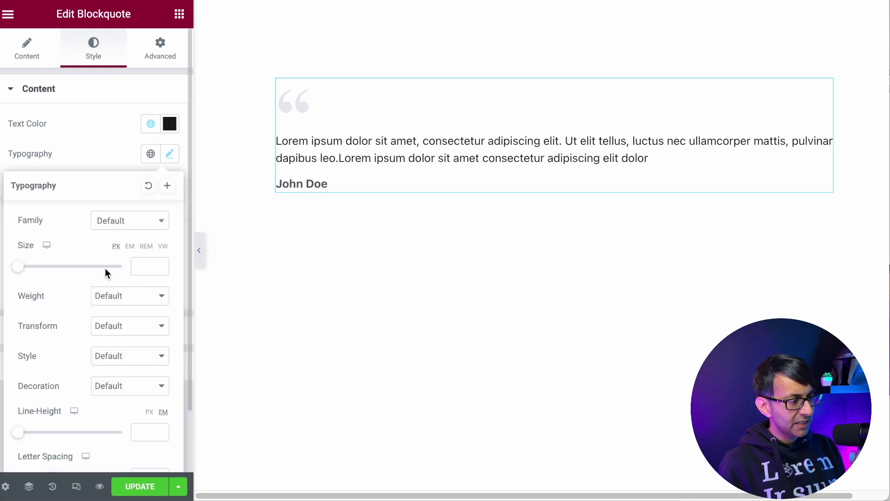
{"action": "left_click", "coordinate": [135, 226]}
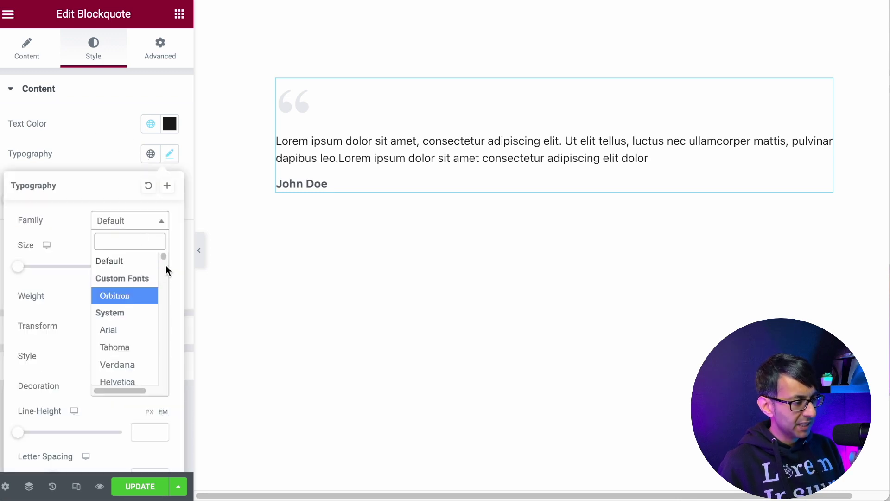
{"action": "scroll", "coordinate": [164, 263], "scroll_direction": "down", "scroll_amount": 3}
{"action": "left_click_drag", "start_coordinate": [165, 263], "coordinate": [164, 294]}
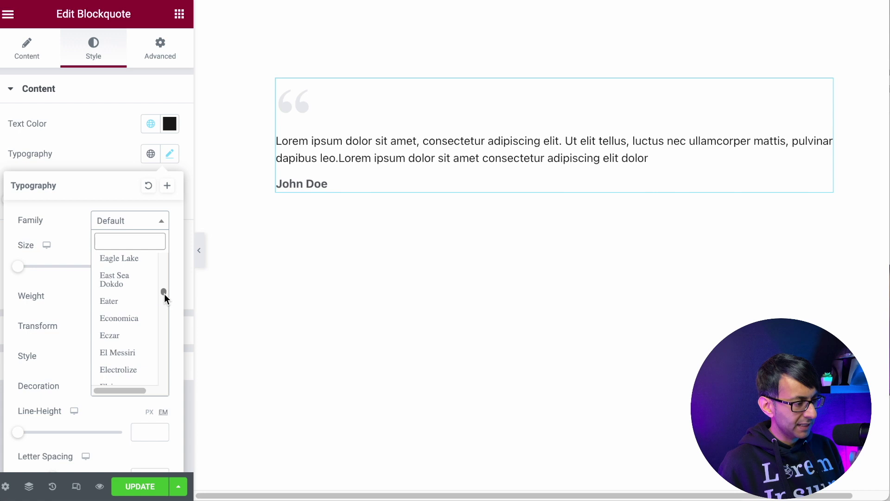
{"action": "left_click", "coordinate": [131, 302]}
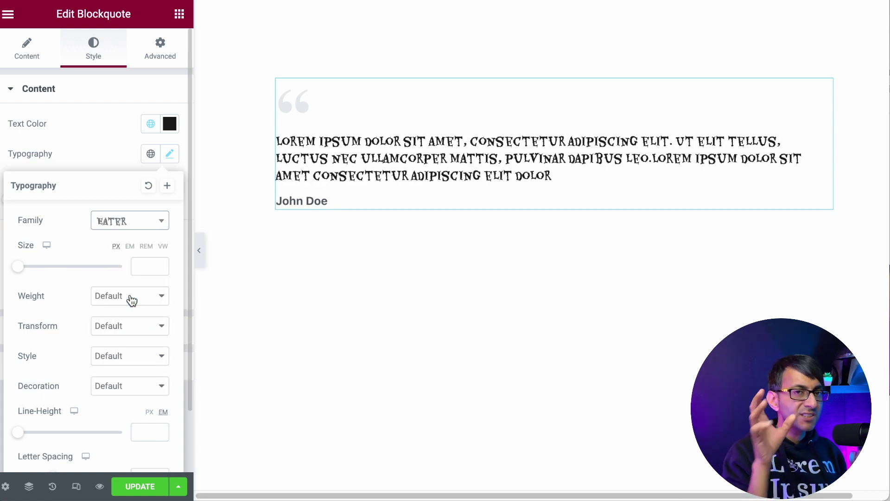
{"action": "left_click", "coordinate": [63, 153]}
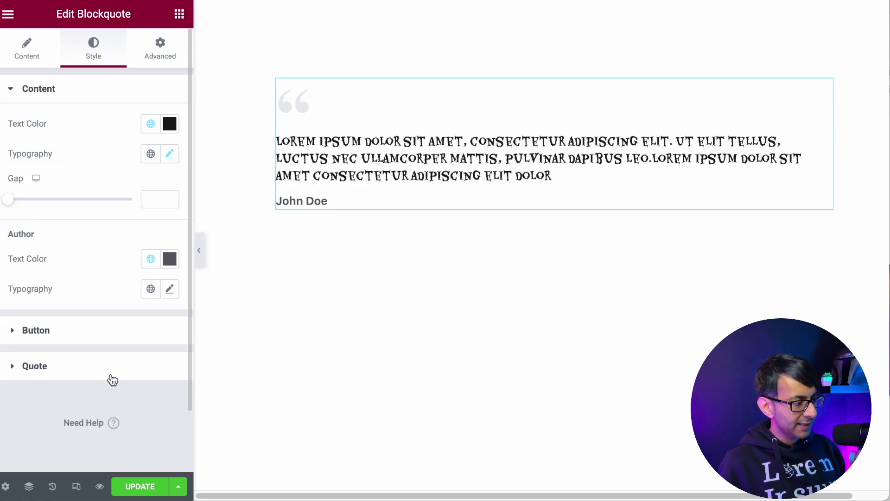
Give the quote mark the Primary red color, size 1.1 and gap 13.
{"action": "left_click", "coordinate": [61, 378]}
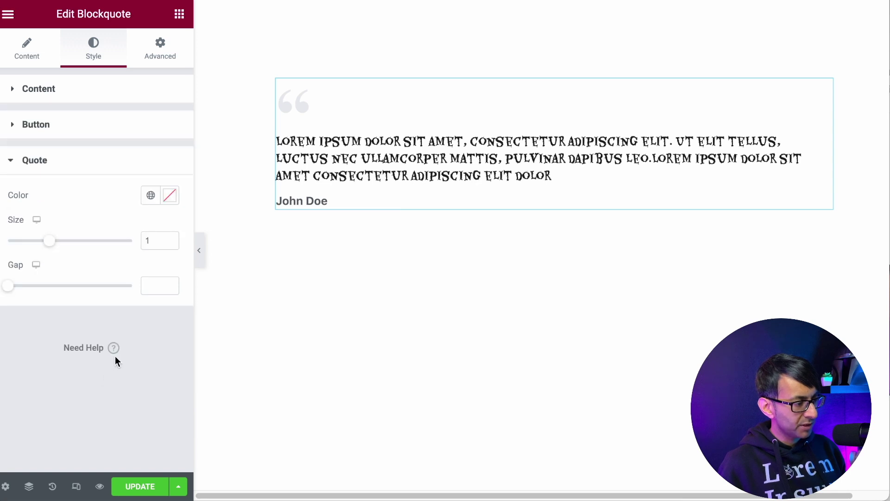
{"action": "left_click", "coordinate": [150, 195]}
{"action": "left_click", "coordinate": [80, 262]}
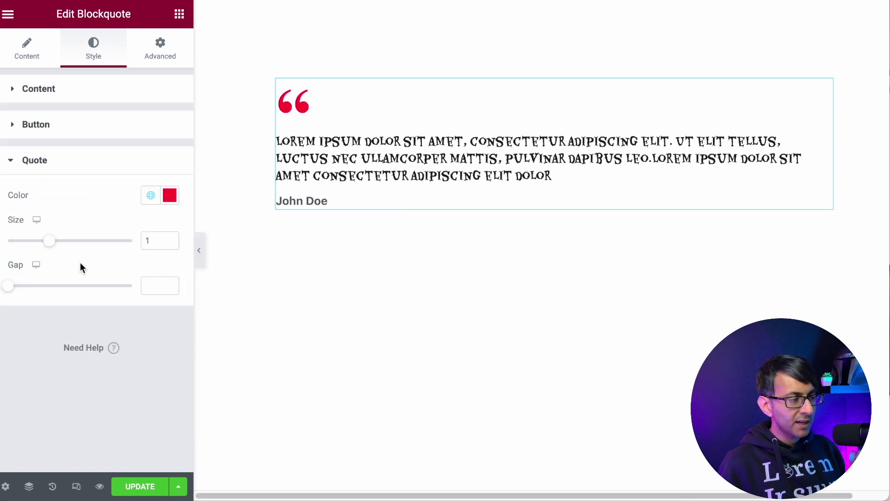
{"action": "left_click_drag", "start_coordinate": [50, 239], "coordinate": [58, 241]}
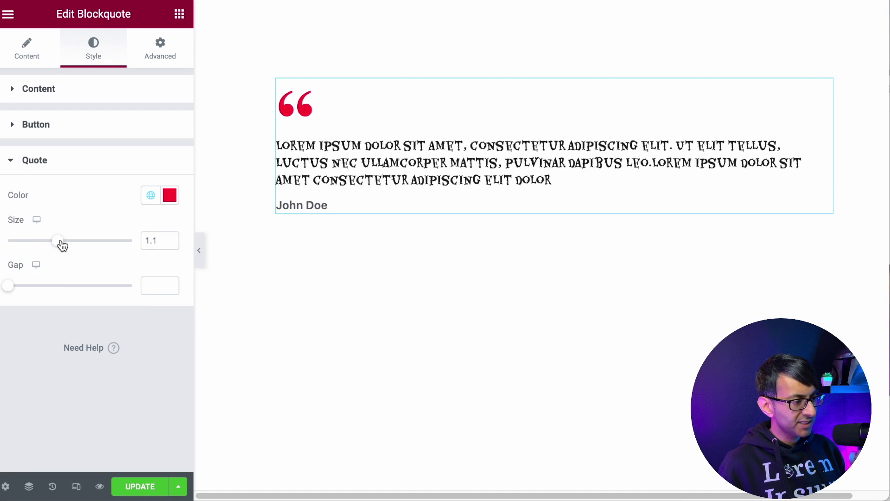
{"action": "mouse_move", "coordinate": [6, 291]}
{"action": "left_mouse_down"}
{"action": "mouse_move", "coordinate": [36, 290]}
{"action": "mouse_move", "coordinate": [21, 290]}
{"action": "left_mouse_up"}
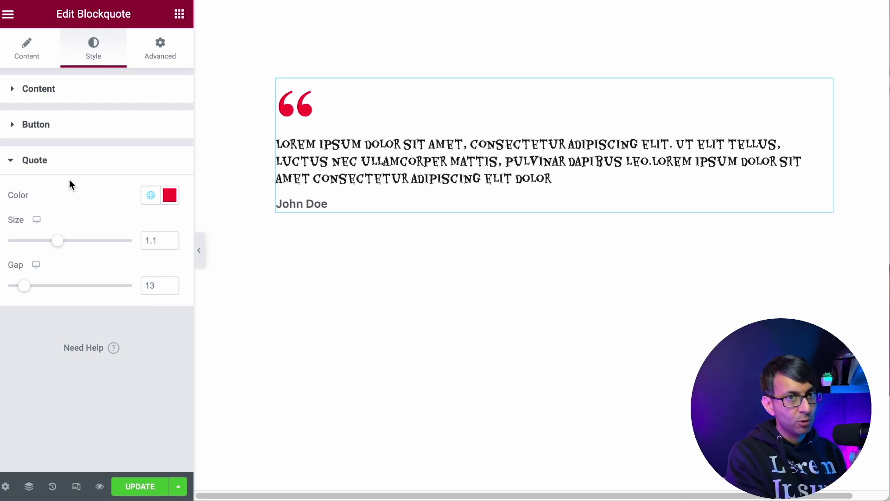
Paste the prepared quotation-skin :before rule into the widget's Custom CSS.
{"action": "left_click", "coordinate": [160, 48]}
{"action": "scroll", "coordinate": [95, 362], "scroll_direction": "down", "scroll_amount": 4}
{"action": "scroll", "coordinate": [88, 429], "scroll_direction": "up", "scroll_amount": 4}
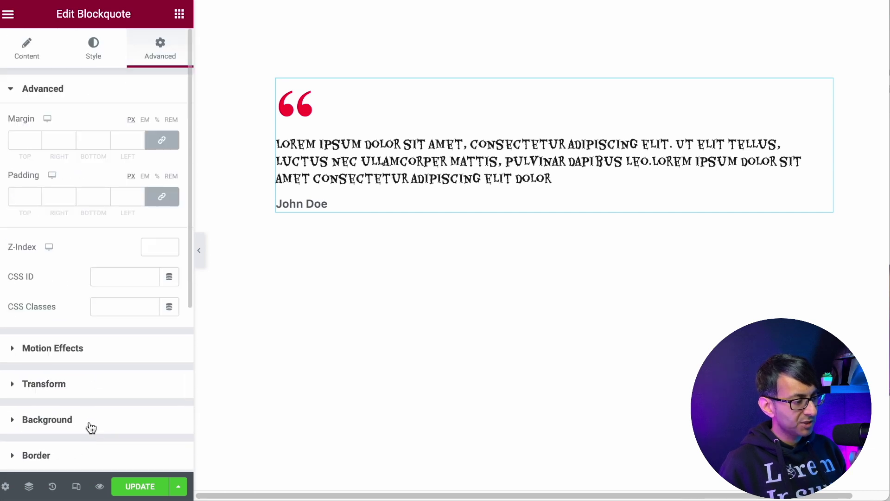
{"action": "scroll", "coordinate": [90, 432], "scroll_direction": "down", "scroll_amount": 5}
{"action": "left_click", "coordinate": [94, 372]}
{"action": "scroll", "coordinate": [101, 377], "scroll_direction": "down", "scroll_amount": 5}
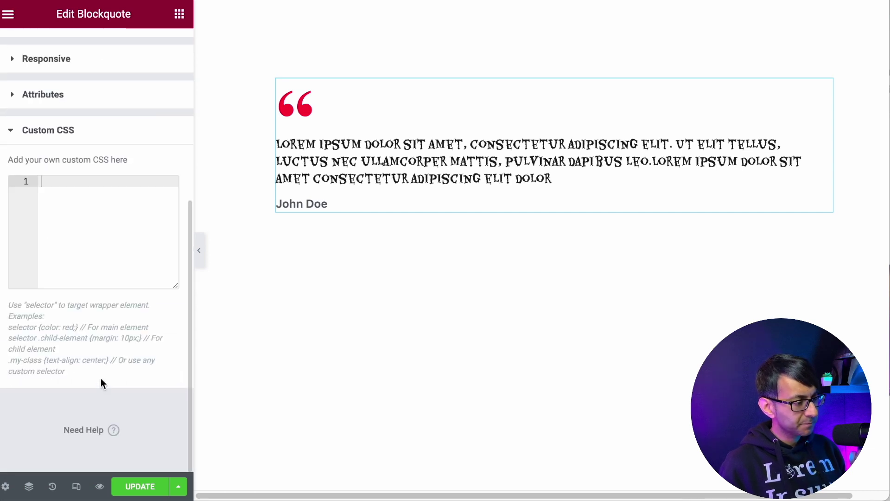
{"action": "left_click", "coordinate": [93, 235]}
{"action": "type", "text": ".elementor-blockquote--skin-quotation .elementor-blockquote:before {    -- content: \"P\";     font-family: Verdana; }"}
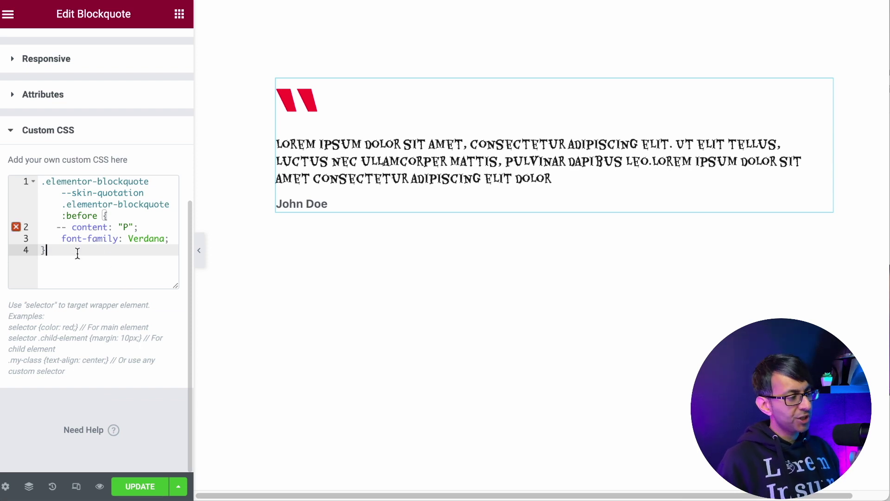
Select the content line and the Verdana font name in the CSS rule.
{"action": "left_click", "coordinate": [144, 238]}
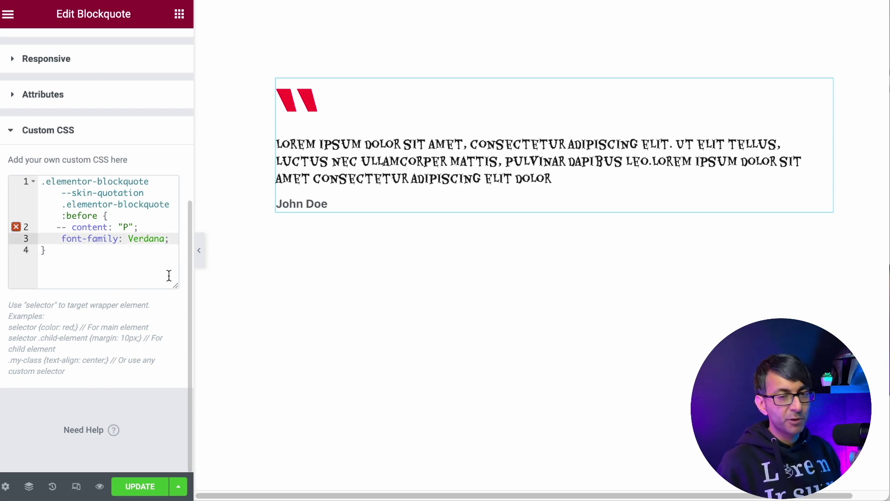
{"action": "left_click_drag", "start_coordinate": [138, 227], "coordinate": [42, 231]}
{"action": "left_click", "coordinate": [116, 254]}
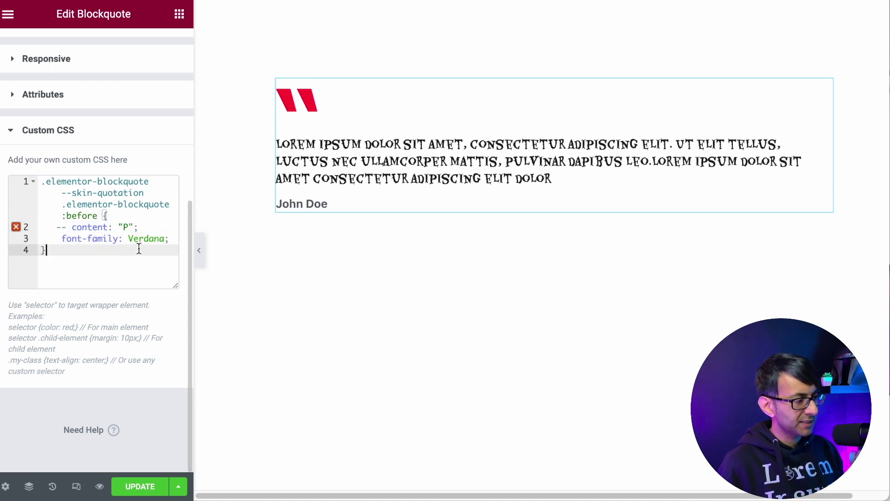
Try Arial as the font, delete the whole CSS, then restore it with undo.
{"action": "double_click", "coordinate": [142, 240]}
{"action": "key", "text": "BackSpace"}
{"action": "type", "text": "Arial"}
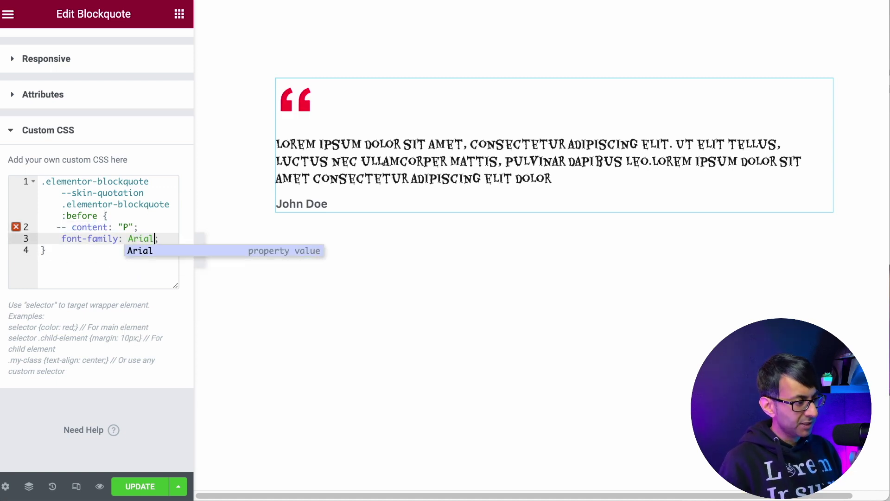
{"action": "left_click", "coordinate": [219, 252]}
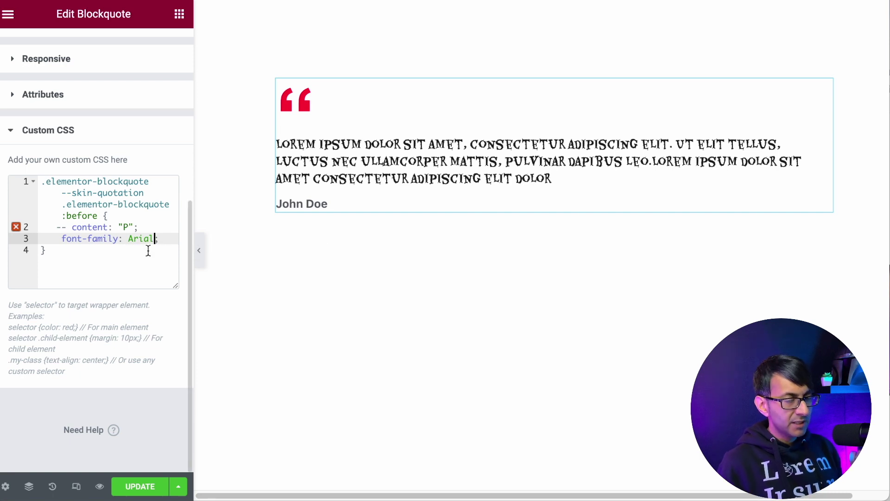
{"action": "left_click_drag", "start_coordinate": [139, 256], "coordinate": [2, 172]}
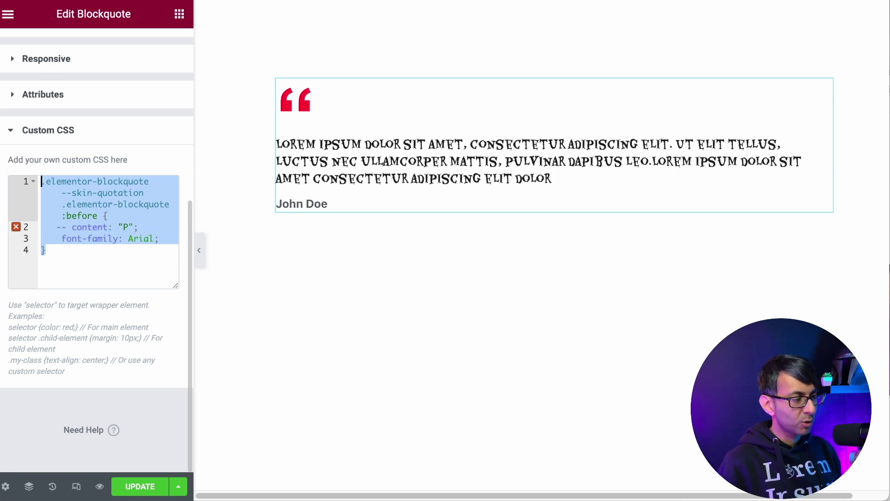
{"action": "key", "text": "BackSpace"}
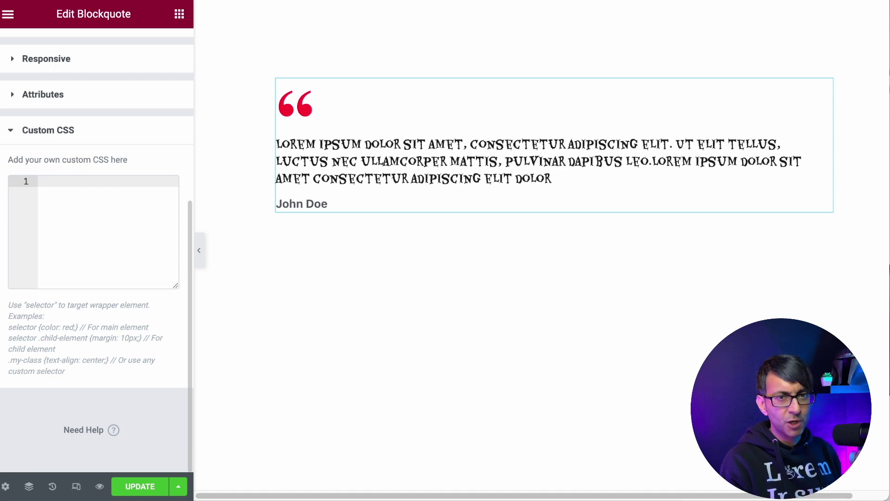
{"action": "key", "text": "ctrl+z"}
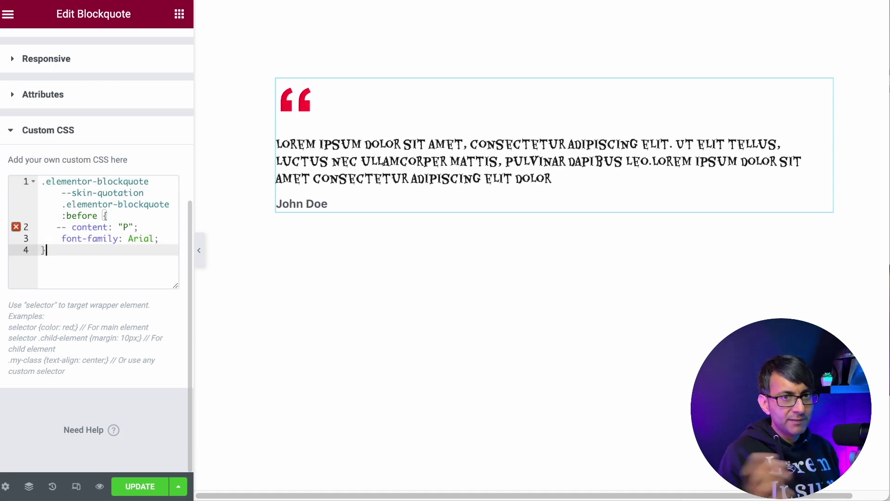
Replace Arial with Verdana using the autocomplete suggestion.
{"action": "double_click", "coordinate": [139, 239]}
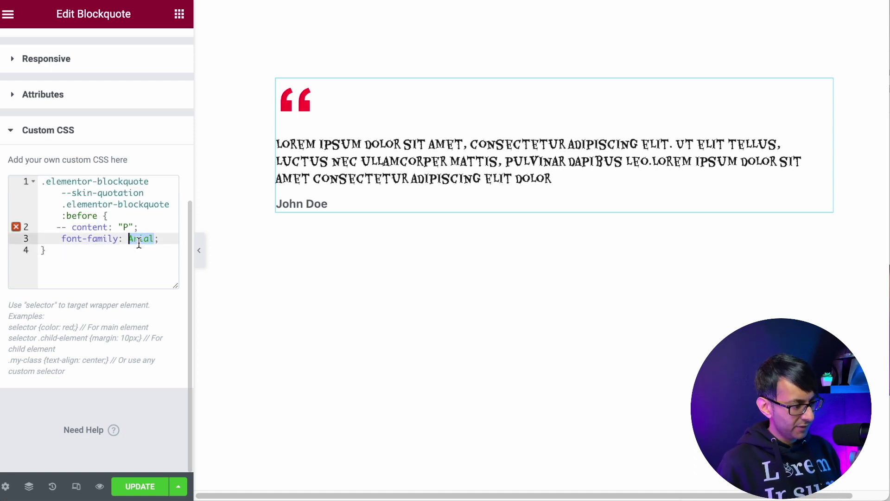
{"action": "type", "text": "Verd"}
{"action": "left_click", "coordinate": [137, 253]}
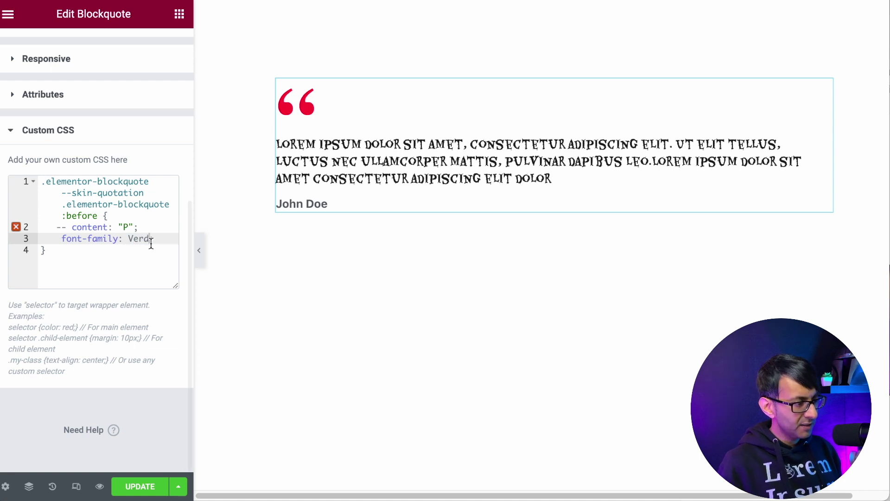
{"action": "left_click", "coordinate": [132, 260]}
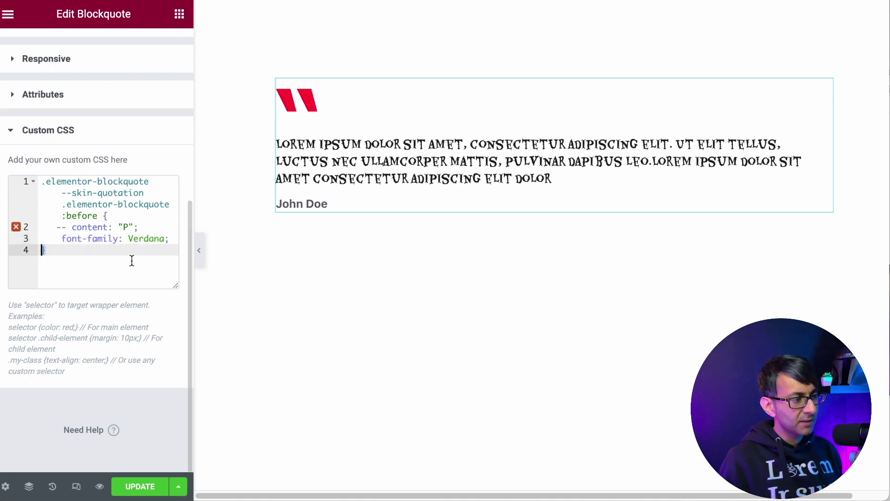
{"action": "left_click", "coordinate": [122, 266]}
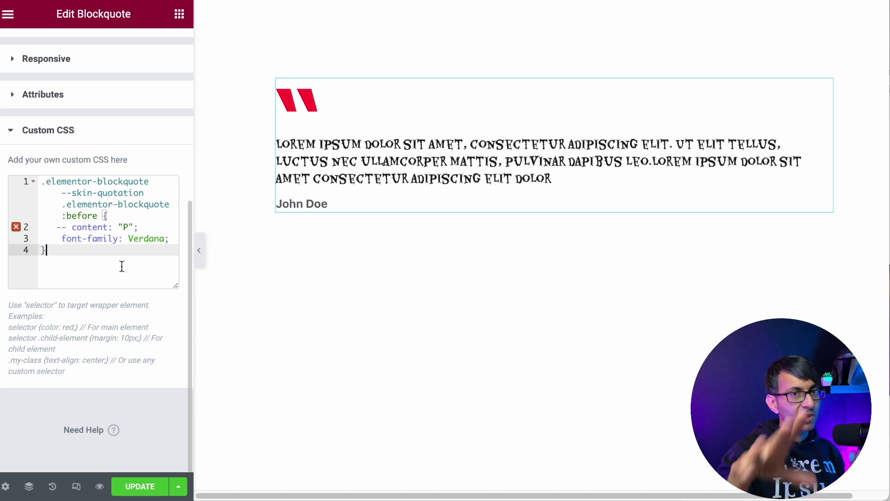
{"action": "left_click", "coordinate": [69, 228]}
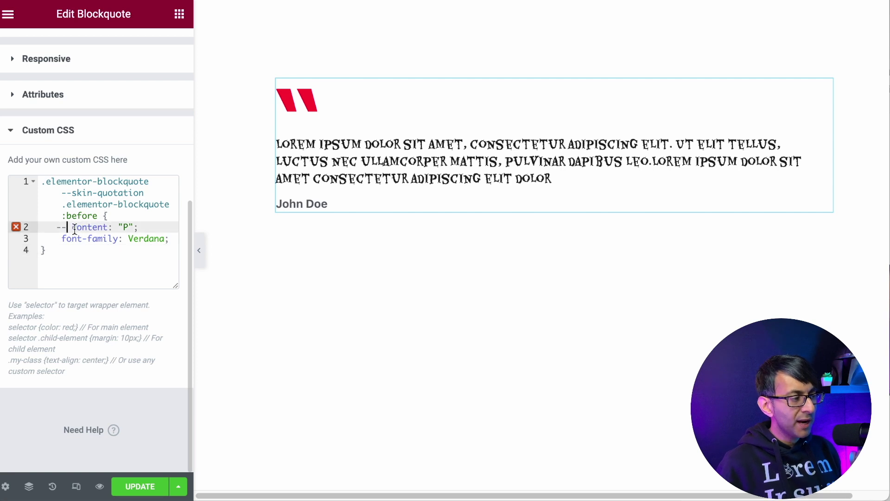
Remove the '--' before content on line 2 and change its value from "P" to "L".
{"action": "key", "text": "BackSpace"}
{"action": "key", "text": "BackSpace"}
{"action": "key", "text": "Delete"}
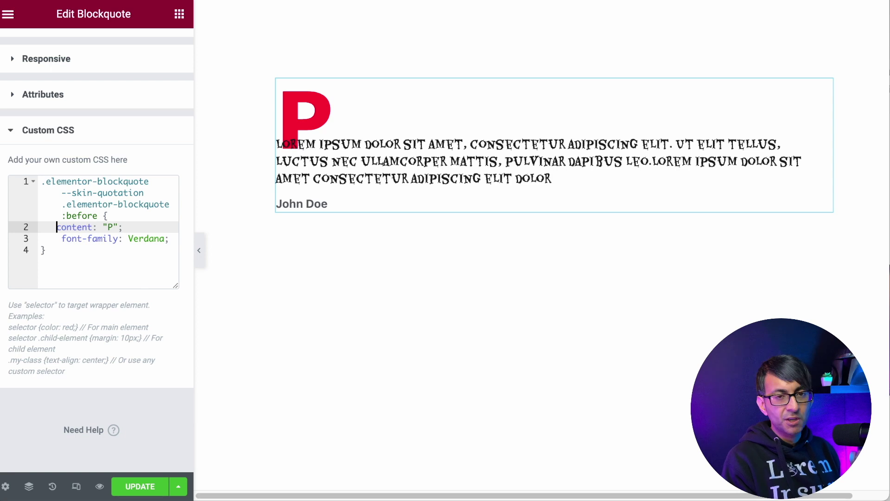
{"action": "key", "text": "Right"}
{"action": "key", "text": "Right"}
{"action": "key", "text": "Right"}
{"action": "key", "text": "Right"}
{"action": "key", "text": "Right"}
{"action": "key", "text": "Right"}
{"action": "key", "text": "Right"}
{"action": "key", "text": "Right"}
{"action": "key", "text": "Right"}
{"action": "key", "text": "Right"}
{"action": "key", "text": "Right"}
{"action": "key", "text": "Right"}
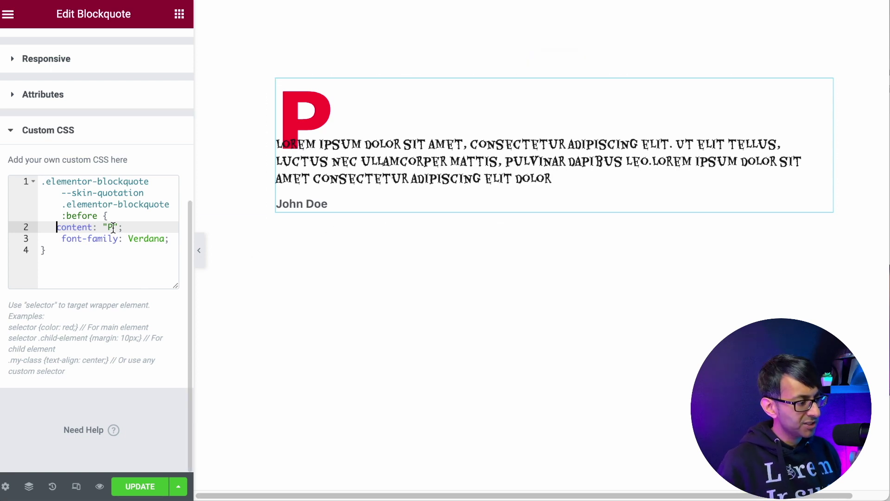
{"action": "key", "text": "BackSpace"}
{"action": "type", "text": "L"}
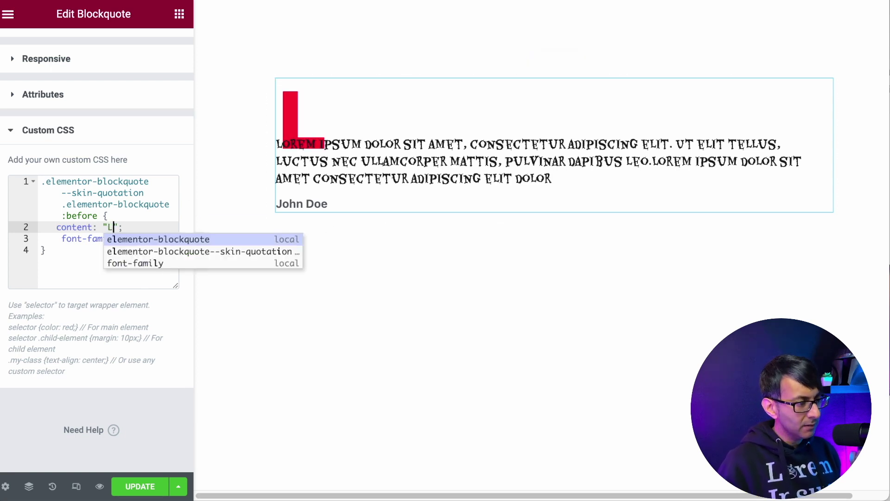
{"action": "scroll", "coordinate": [49, 69], "scroll_direction": "up", "scroll_amount": 6}
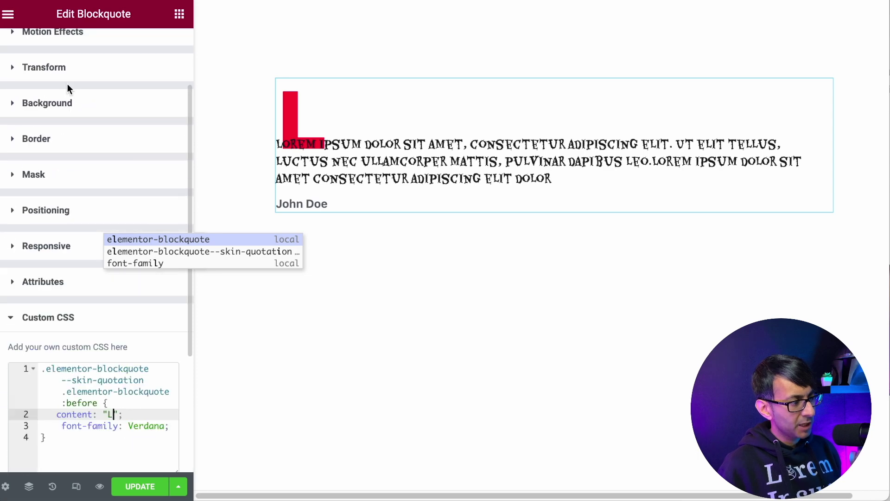
Delete the leading L from the quote text and wrap it in <p></p> tags.
{"action": "left_click", "coordinate": [35, 56]}
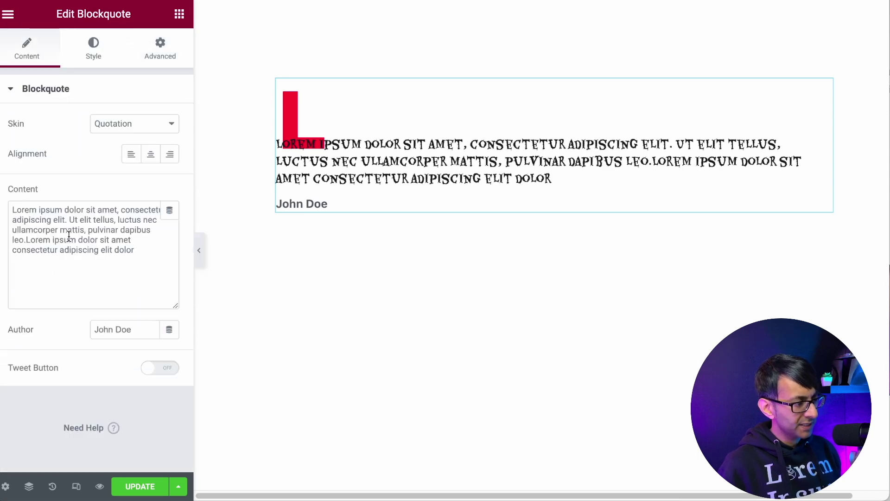
{"action": "left_click", "coordinate": [13, 209]}
{"action": "key", "text": "Delete"}
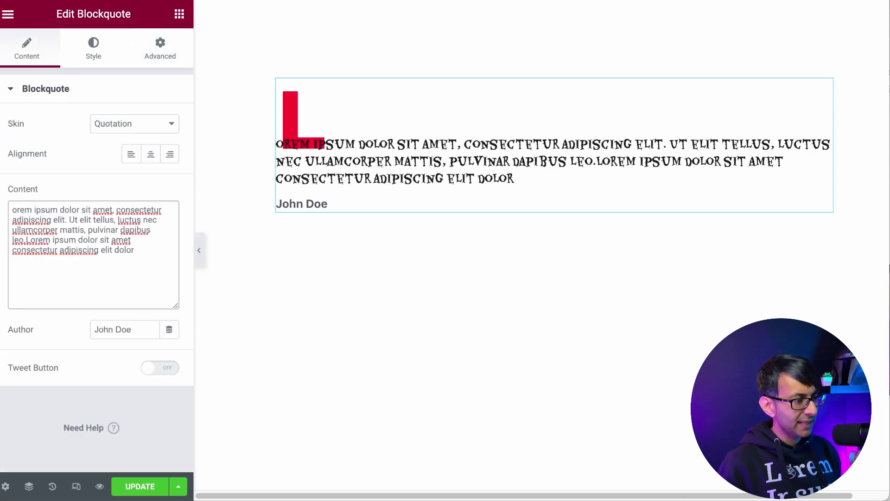
{"action": "key", "text": "ctrl+End"}
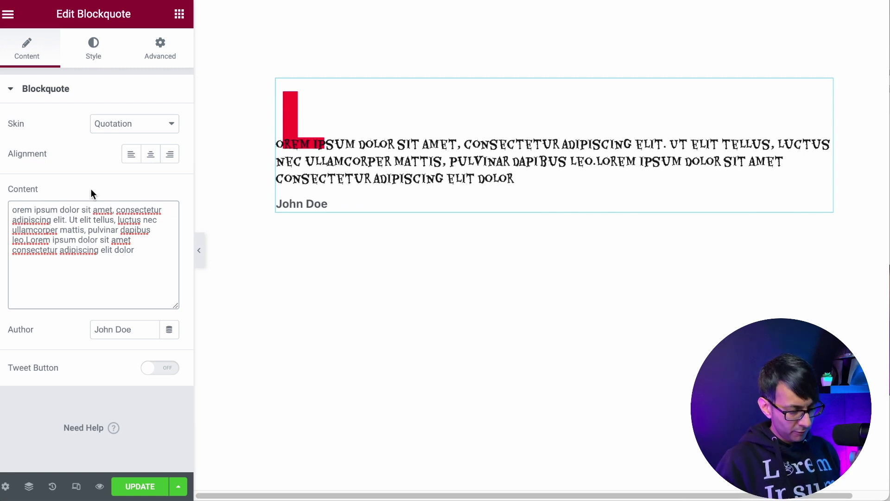
{"action": "type", "text": "<p>"}
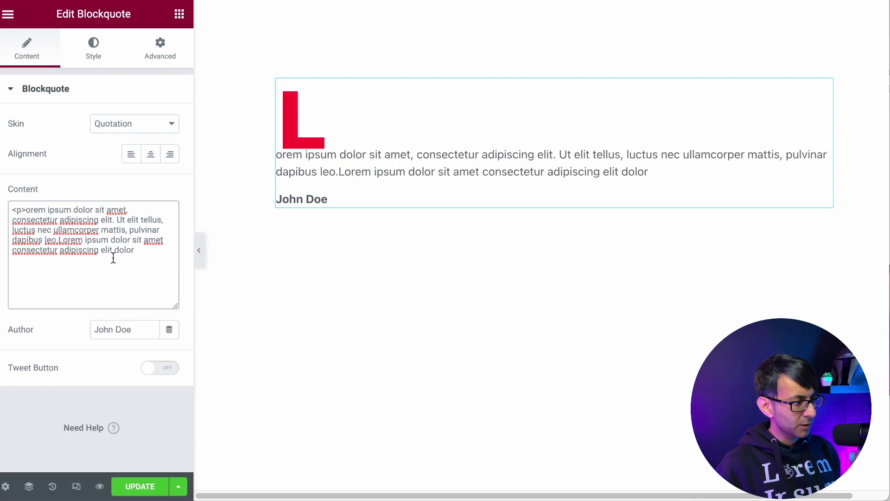
{"action": "left_click", "coordinate": [134, 251]}
{"action": "type", "text": "/"}
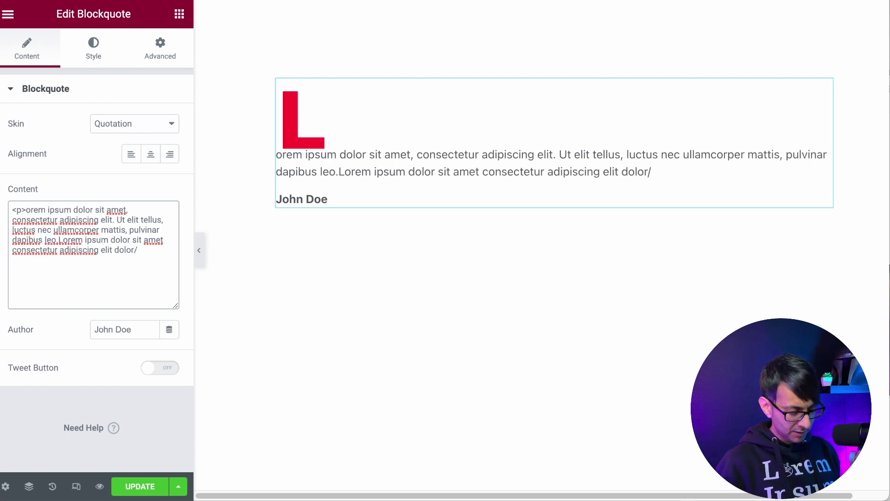
{"action": "type", "text": "</"}
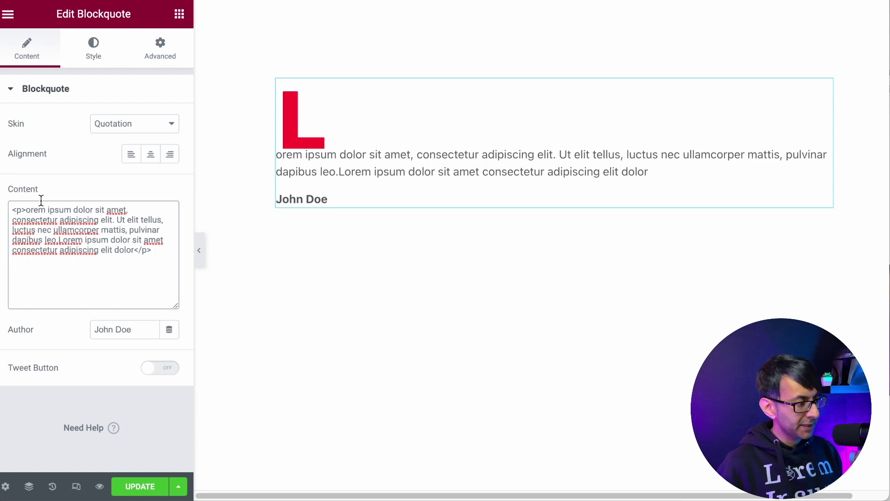
Insert a run of &nbsp; entities right after <p> to indent the text.
{"action": "left_click", "coordinate": [26, 210]}
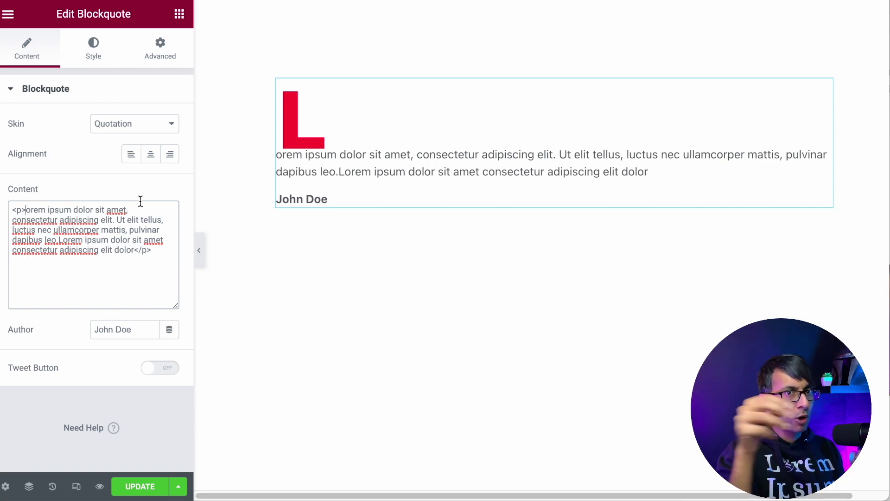
{"action": "type", "text": "&nbsp"}
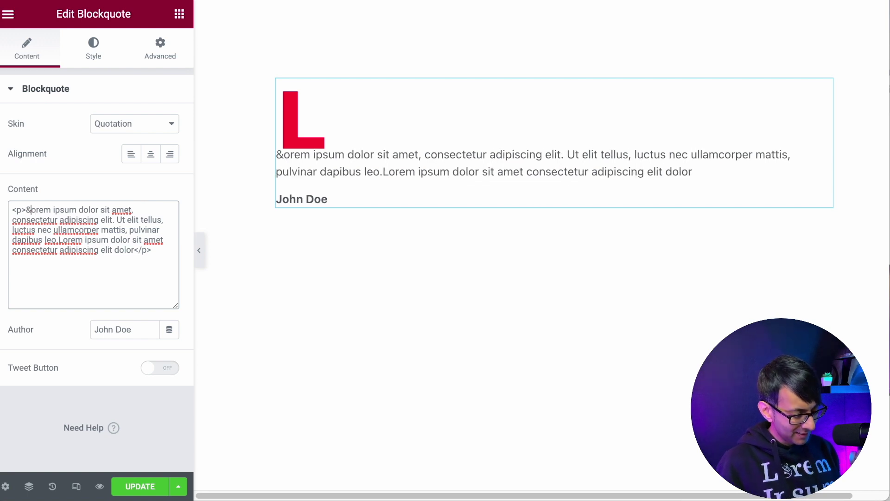
{"action": "key", "text": "shift+Left"}
{"action": "key", "text": "shift+Left"}
{"action": "key", "text": "shift+Left"}
{"action": "key", "text": "shift+Left"}
{"action": "key", "text": "shift+Left"}
{"action": "key", "text": "shift+Left"}
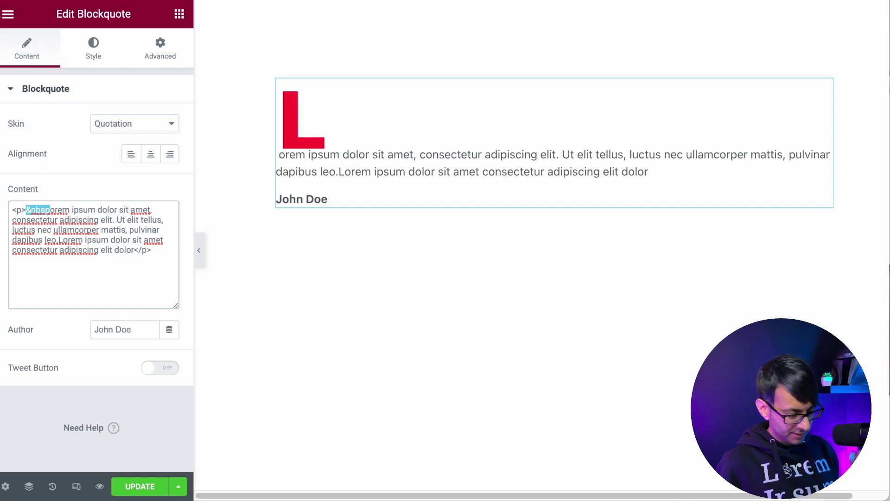
{"action": "key", "text": "Right"}
{"action": "key", "text": "ctrl+v"}
{"action": "key", "text": "ctrl+v"}
{"action": "key", "text": "ctrl+v"}
{"action": "key", "text": "ctrl+v"}
{"action": "key", "text": "ctrl+v"}
{"action": "key", "text": "ctrl+v"}
{"action": "key", "text": "ctrl+v"}
{"action": "key", "text": "ctrl+v"}
{"action": "key", "text": "ctrl+v"}
{"action": "key", "text": "ctrl+v"}
{"action": "key", "text": "ctrl+v"}
{"action": "key", "text": "ctrl+v"}
{"action": "key", "text": "ctrl+v"}
{"action": "key", "text": "ctrl+v"}
{"action": "key", "text": "ctrl+v"}
{"action": "key", "text": "ctrl+v"}
{"action": "key", "text": "ctrl+v"}
{"action": "key", "text": "ctrl+v"}
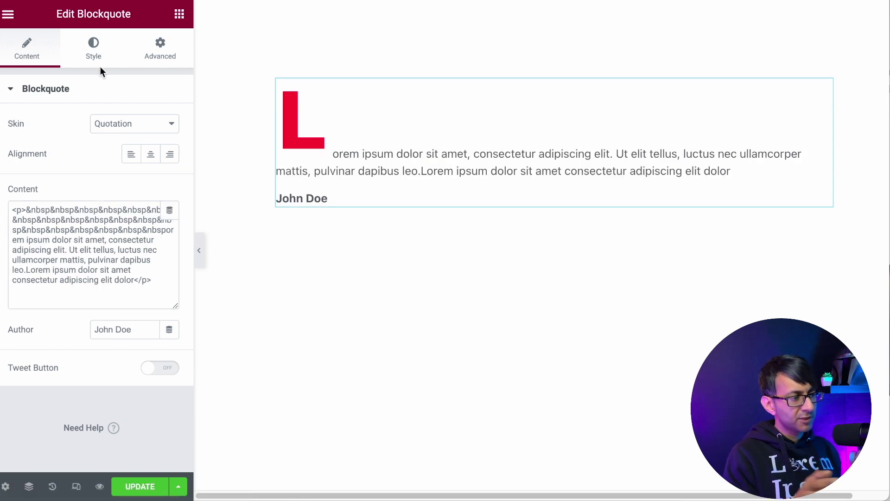
{"action": "left_click", "coordinate": [118, 230]}
{"action": "key", "text": "BackSpace"}
{"action": "key", "text": "BackSpace"}
{"action": "key", "text": "BackSpace"}
{"action": "key", "text": "BackSpace"}
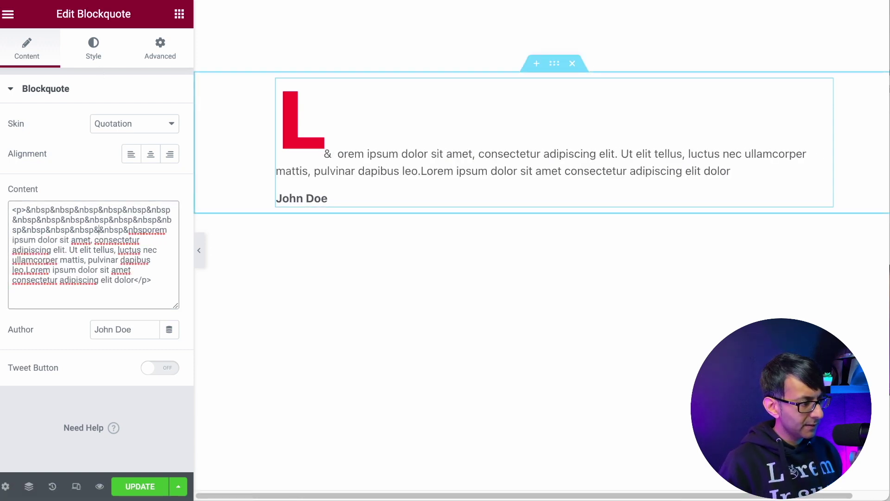
{"action": "key", "text": "BackSpace"}
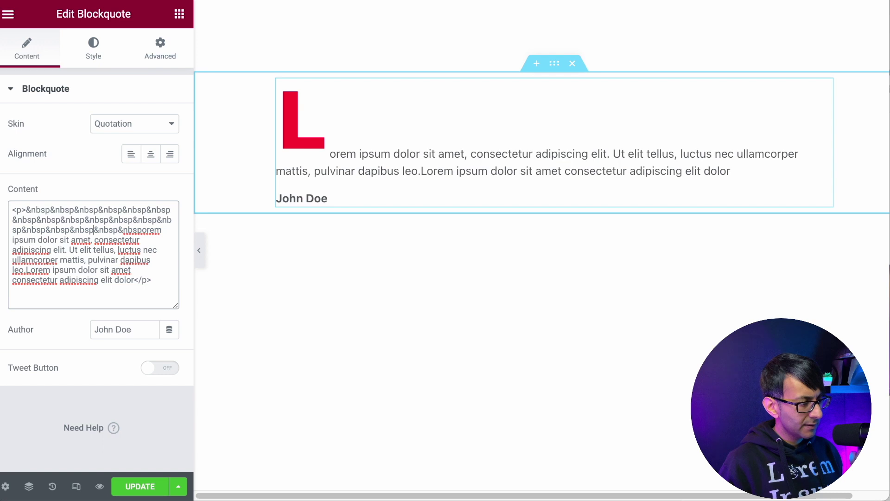
{"action": "left_click", "coordinate": [100, 64]}
Drag the Quote Gap slider from 12 down to 0.
{"action": "left_click", "coordinate": [41, 366]}
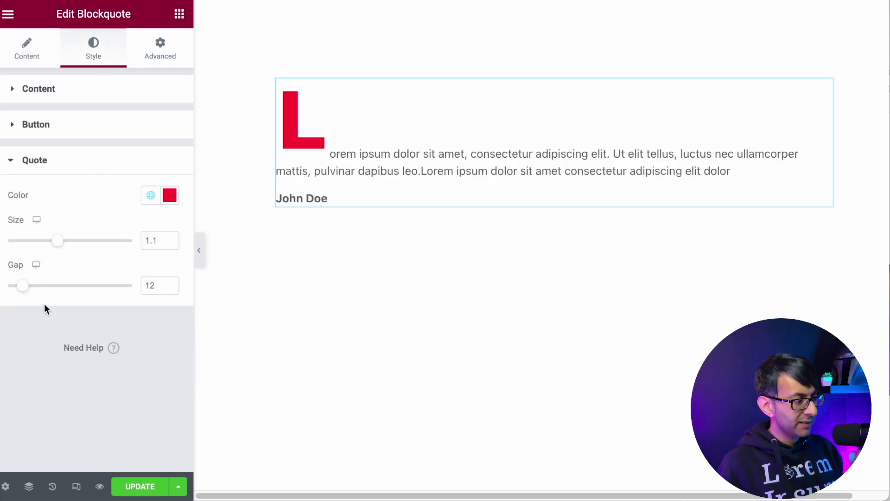
{"action": "left_click_drag", "start_coordinate": [26, 291], "coordinate": [2, 292]}
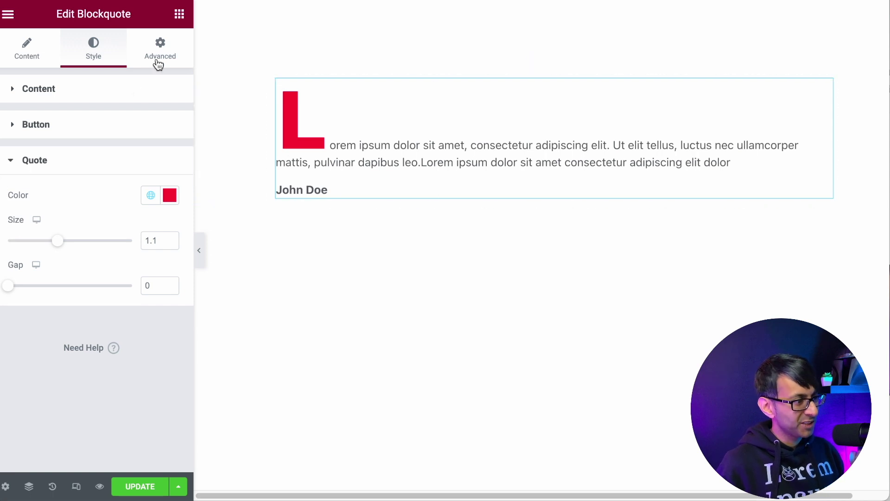
{"action": "left_click", "coordinate": [160, 58]}
Type '--' before content on line 2 of the Custom CSS to disable it.
{"action": "scroll", "coordinate": [107, 278], "scroll_direction": "down", "scroll_amount": 5}
{"action": "left_click", "coordinate": [93, 378]}
{"action": "scroll", "coordinate": [69, 348], "scroll_direction": "down", "scroll_amount": 5}
{"action": "left_click", "coordinate": [57, 228]}
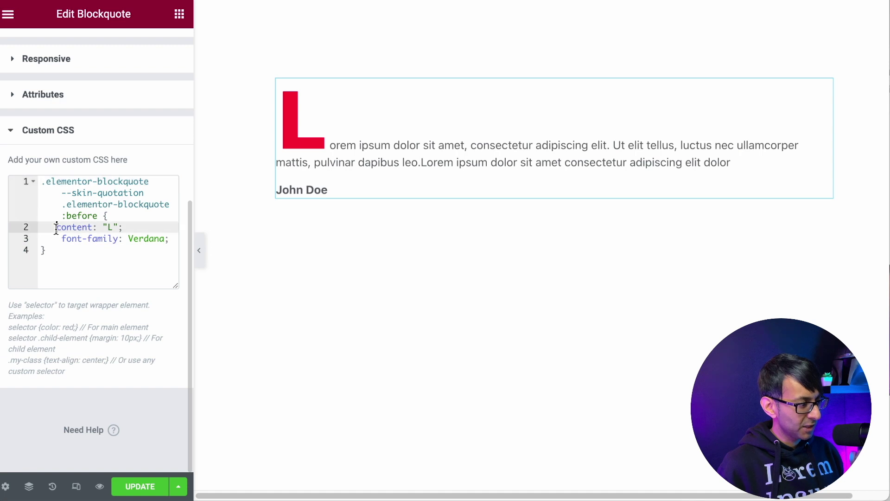
{"action": "type", "text": "--"}
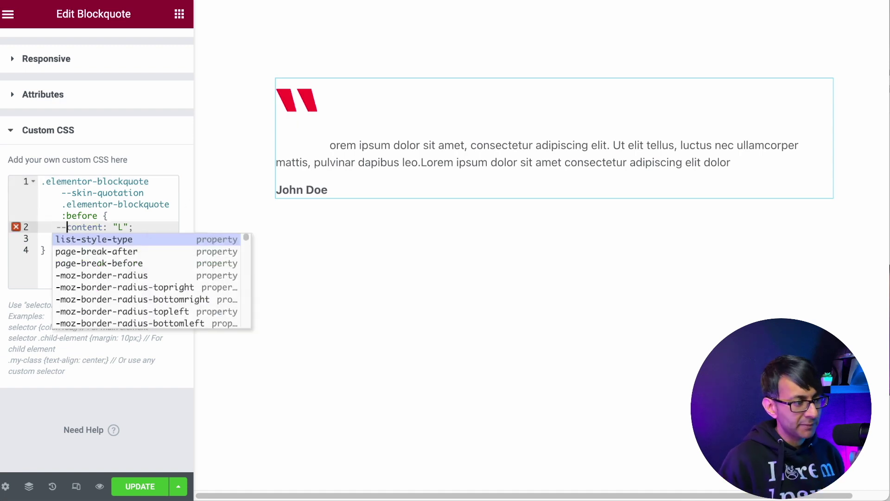